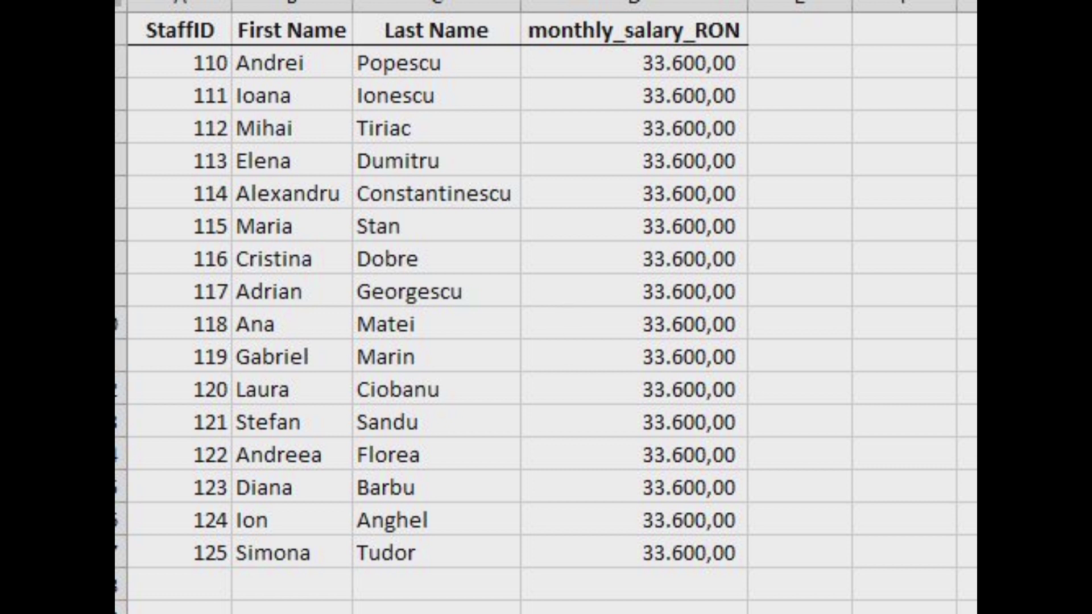
- Inspect the StaffID values in the RON staff table, then view the BGN staff sheet (StaffIDs 301–310)
{"action": "left_click", "coordinate": [178, 62]}
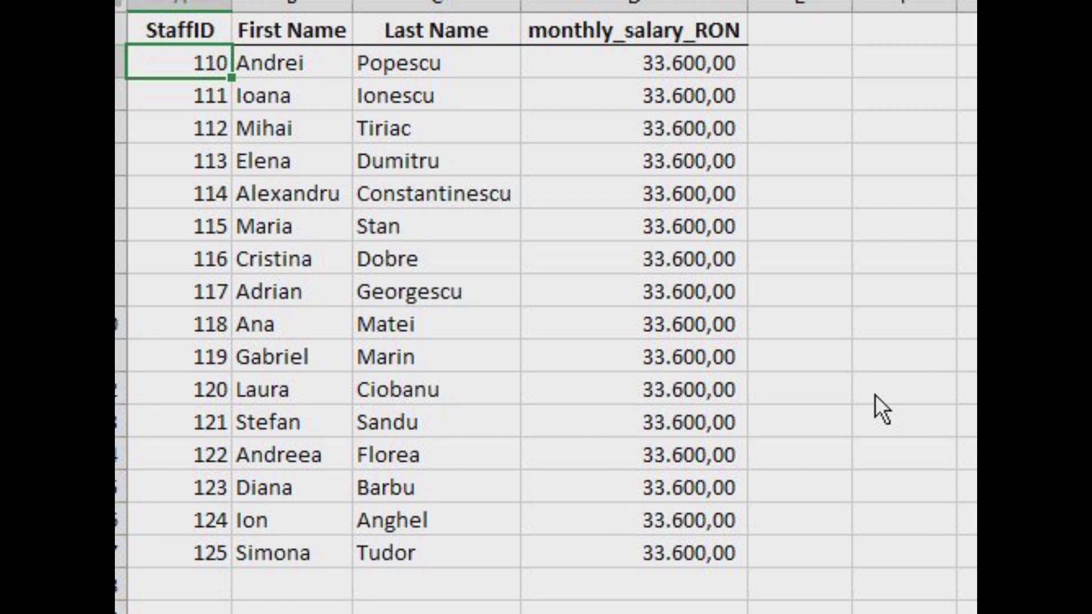
{"action": "left_click", "coordinate": [192, 107]}
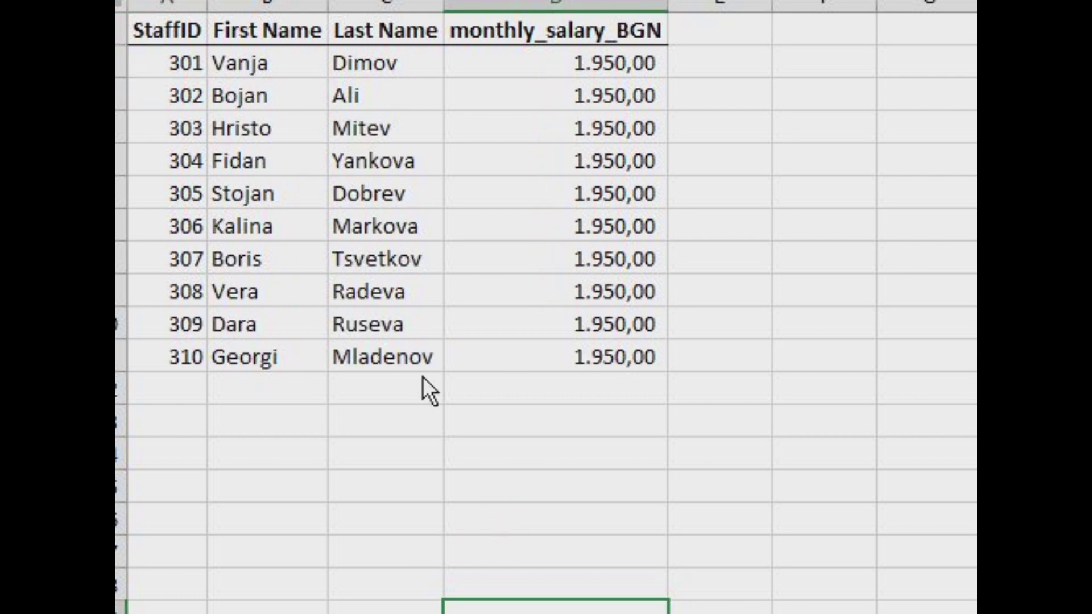
- Fill column E with =LEFT(A2;1) to extract each StaffID's first digit
{"action": "left_click", "coordinate": [710, 73]}
{"action": "type", "text": "=LEFT("}
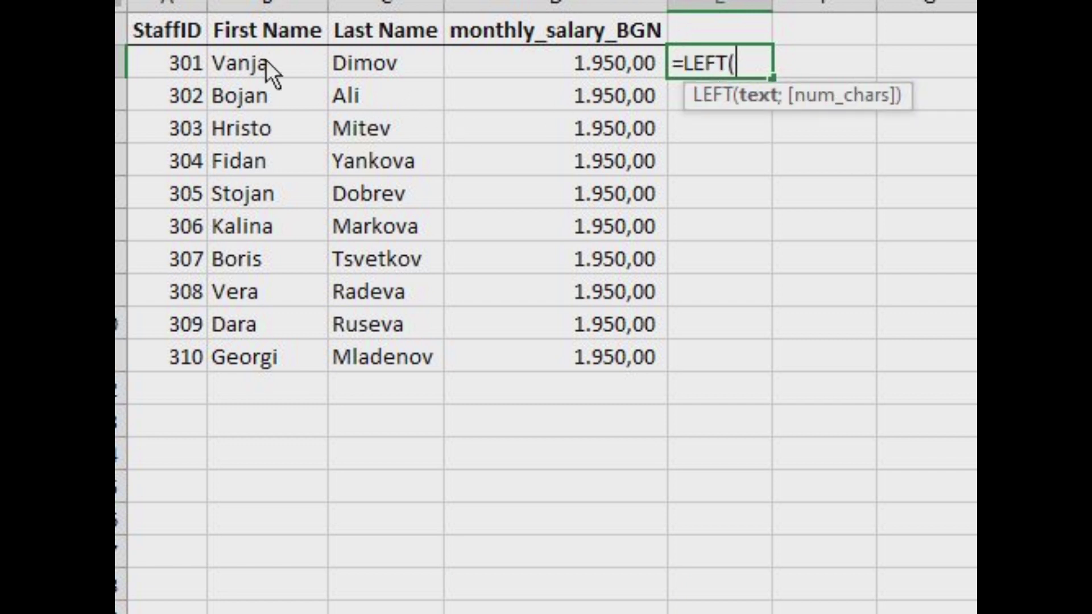
{"action": "left_click", "coordinate": [186, 66]}
{"action": "type", "text": ";1"}
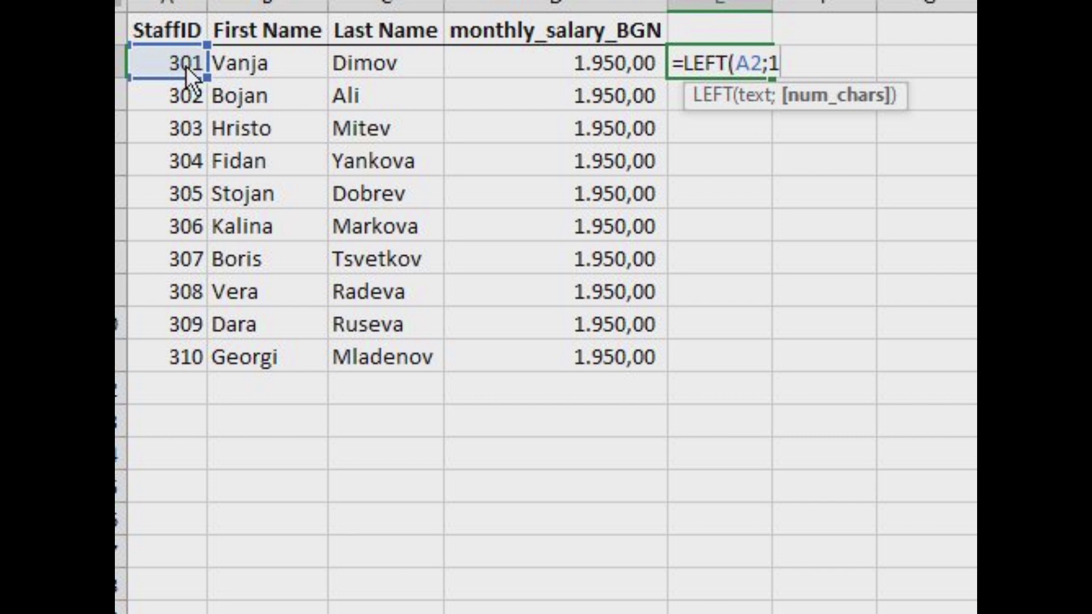
{"action": "type", "text": ")"}
{"action": "key", "text": "ctrl+Return"}
{"action": "double_click", "coordinate": [773, 78]}
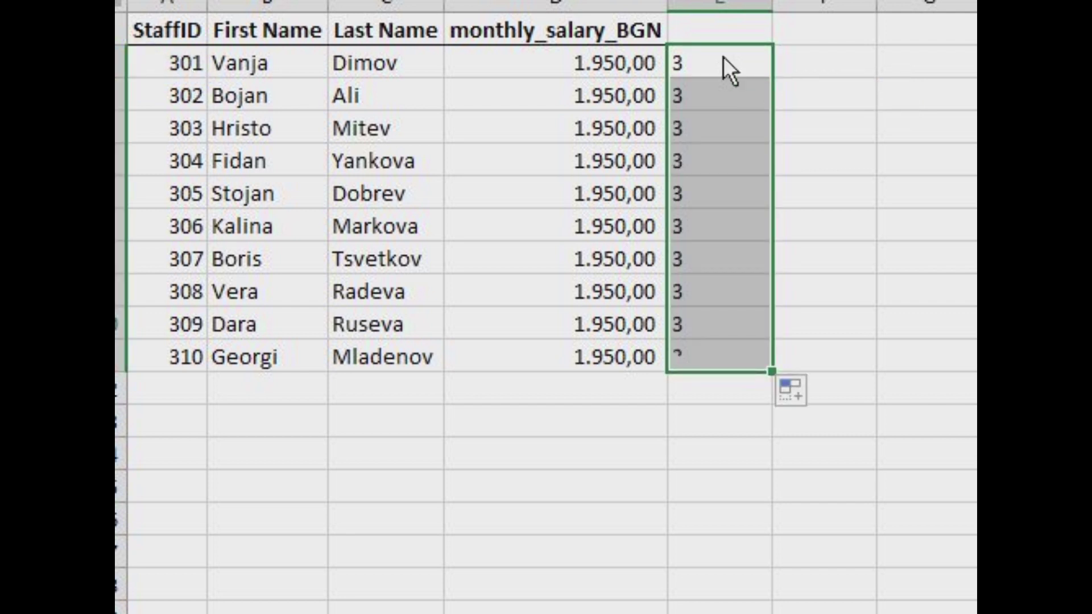
- Label the new column's header store_ID
{"action": "left_click", "coordinate": [709, 33]}
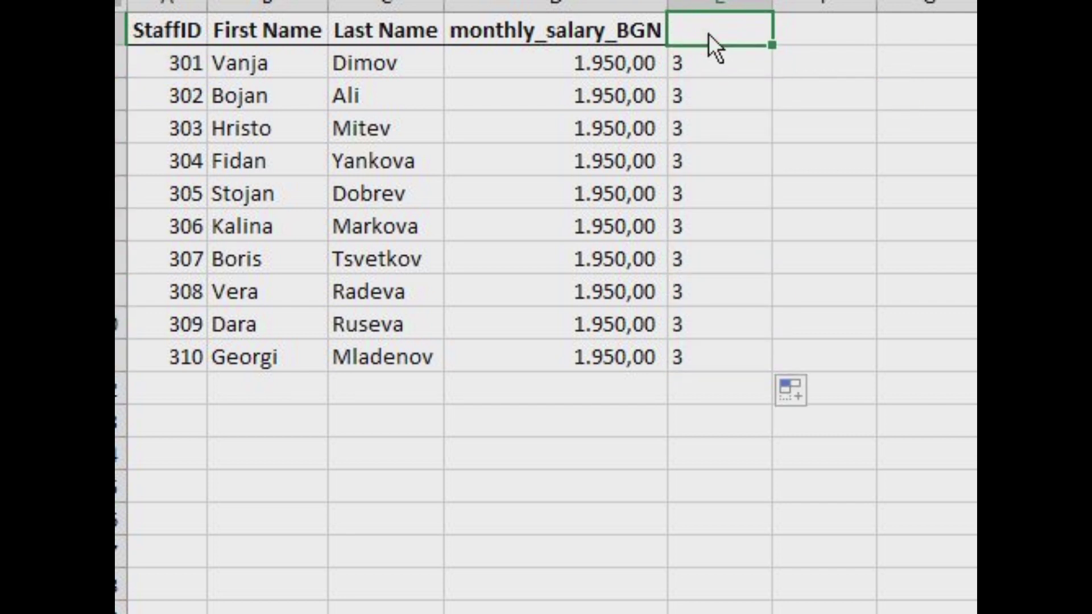
{"action": "type", "text": "sto"}
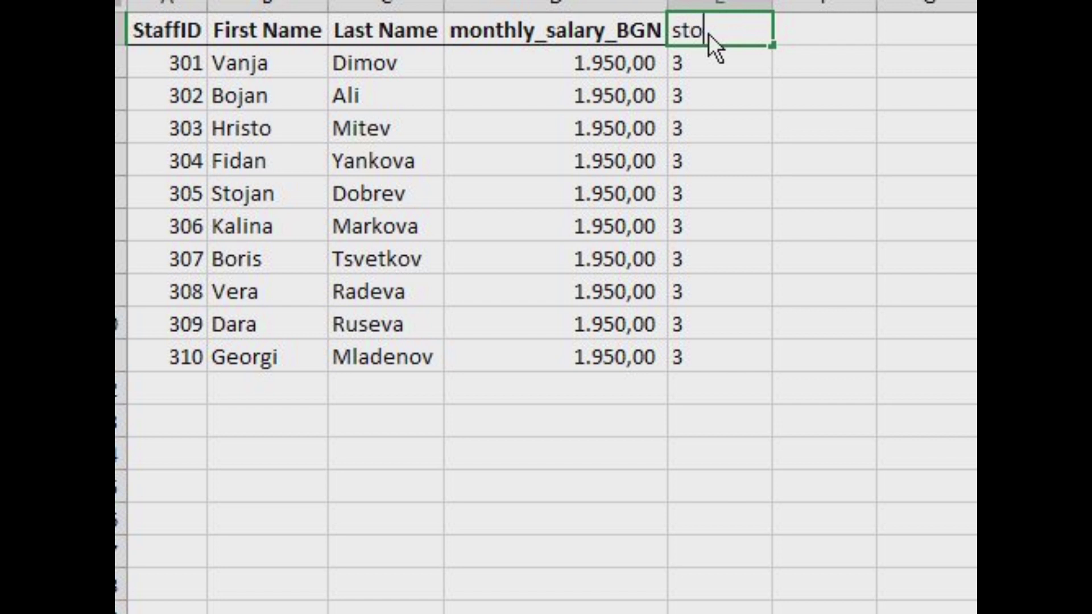
{"action": "type", "text": "re_ID"}
{"action": "key", "text": "Return"}
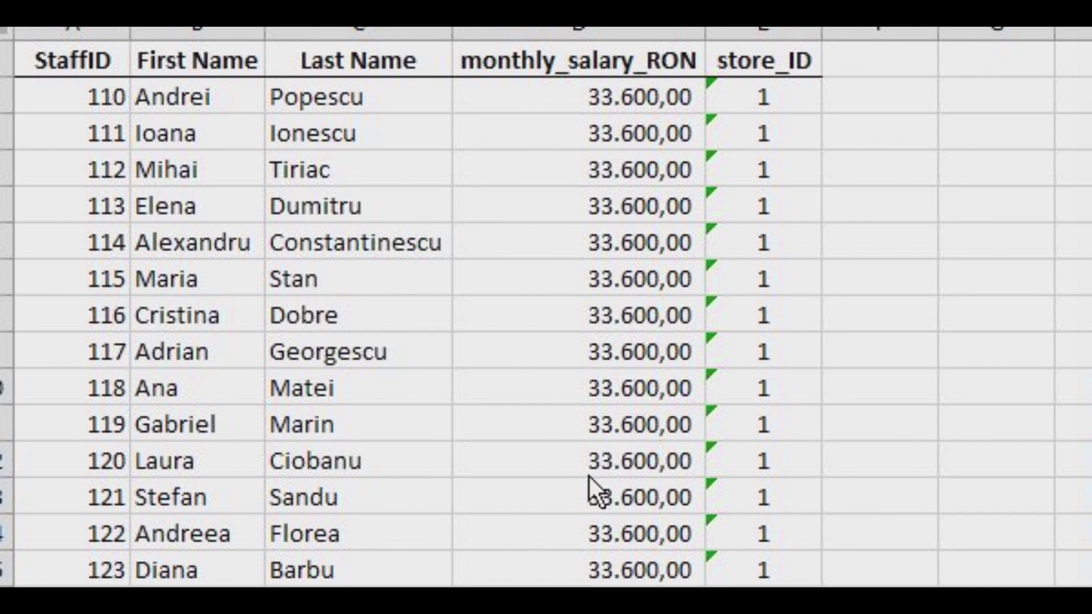
- Delete column D, monthly_salary_RON, from the staff table
{"action": "left_click", "coordinate": [590, 33]}
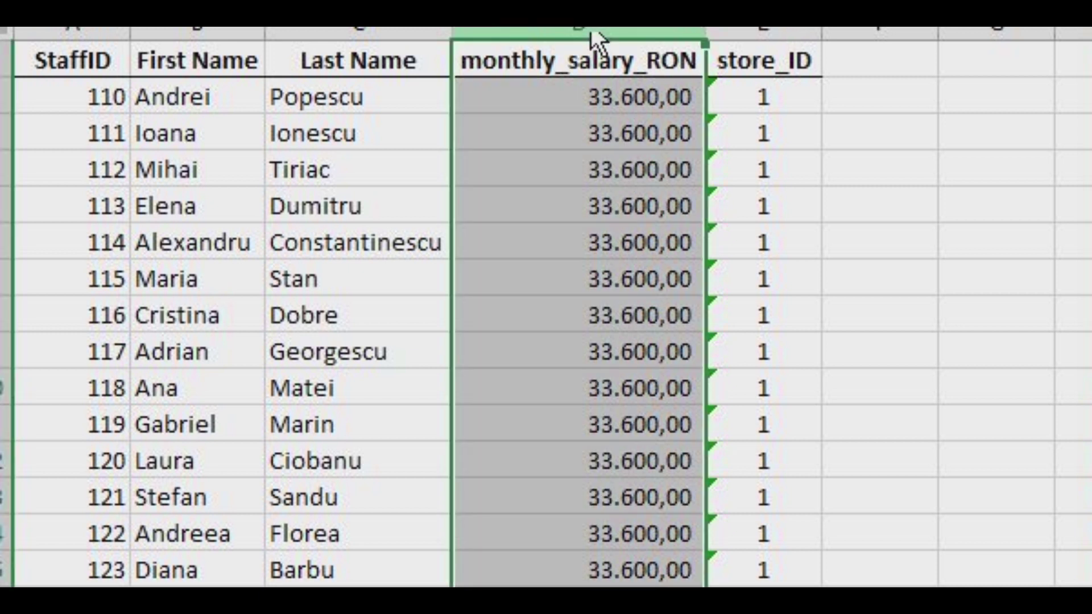
{"action": "right_click", "coordinate": [592, 33]}
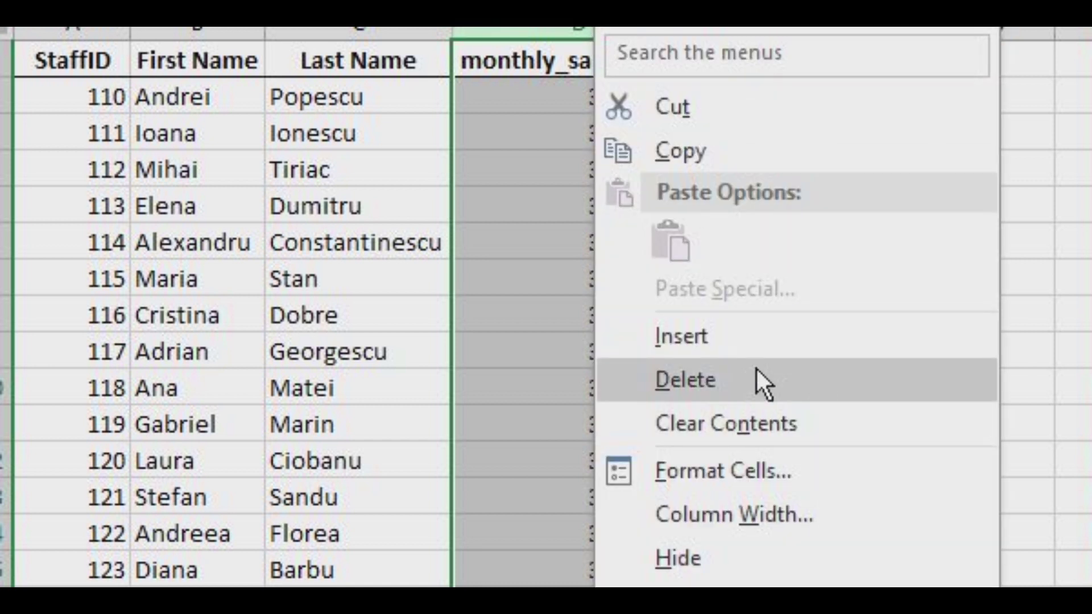
{"action": "left_click", "coordinate": [722, 382]}
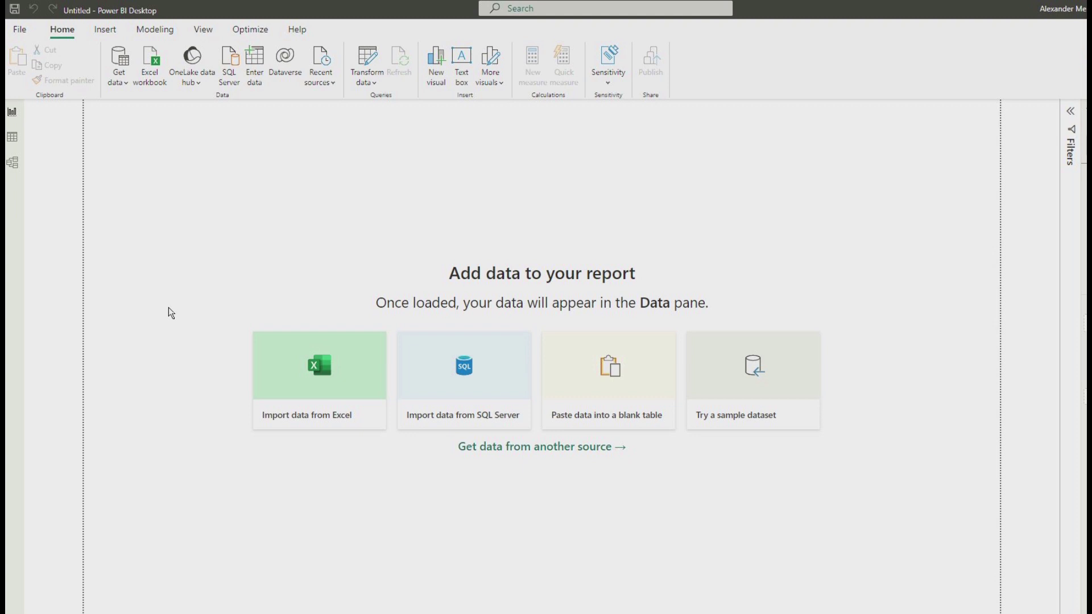
- Import 240309-dim_employees.xlsx from Excel and preview its dim_employees table in the Navigator
{"action": "left_click", "coordinate": [317, 379]}
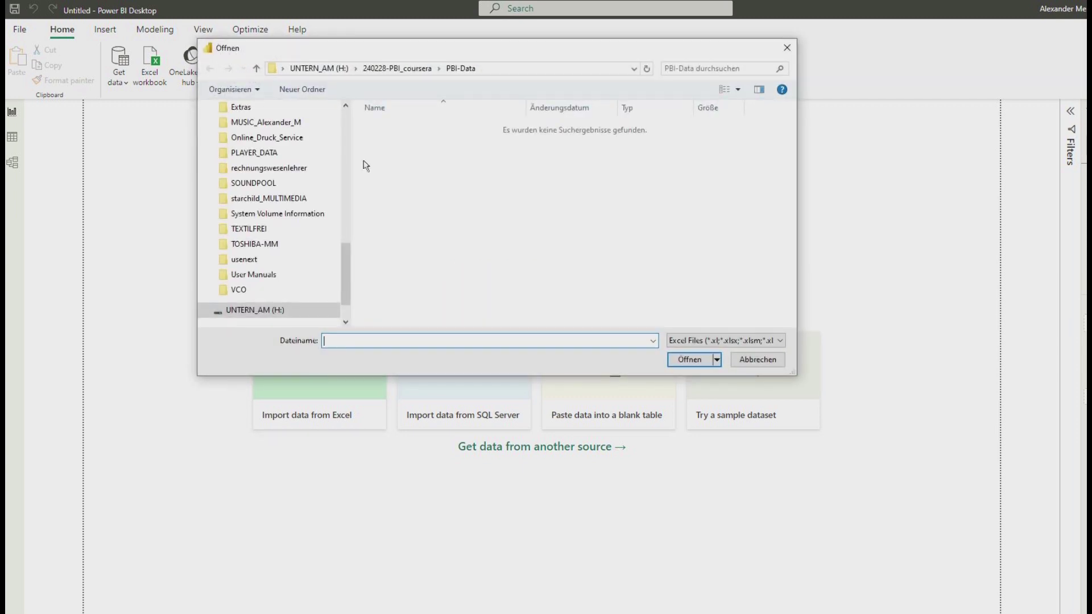
{"action": "scroll", "coordinate": [348, 253], "scroll_direction": "down", "scroll_amount": 1}
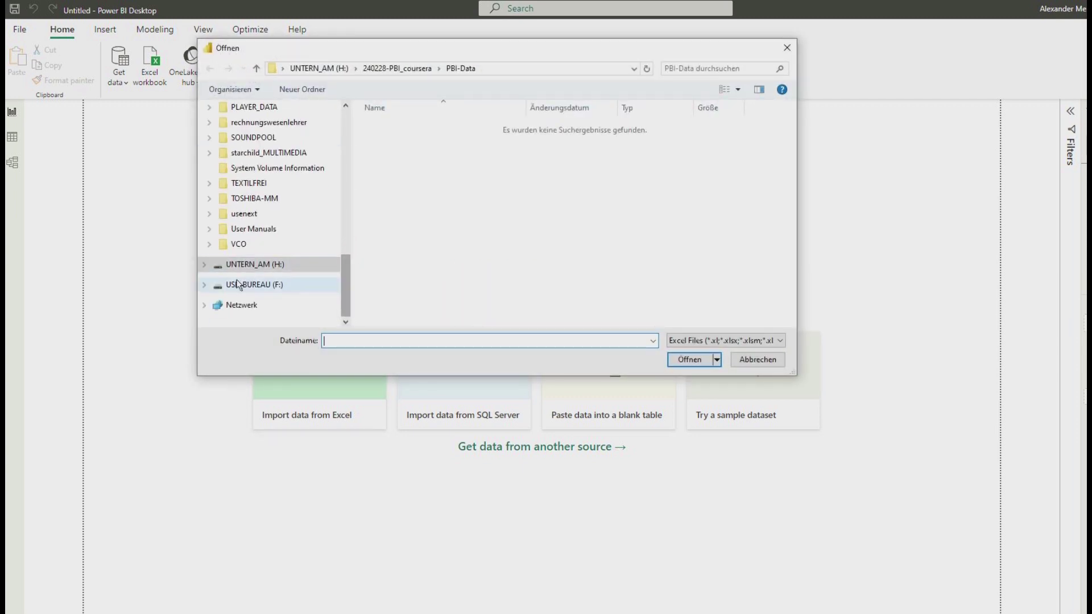
{"action": "left_click_drag", "start_coordinate": [349, 281], "coordinate": [348, 214]}
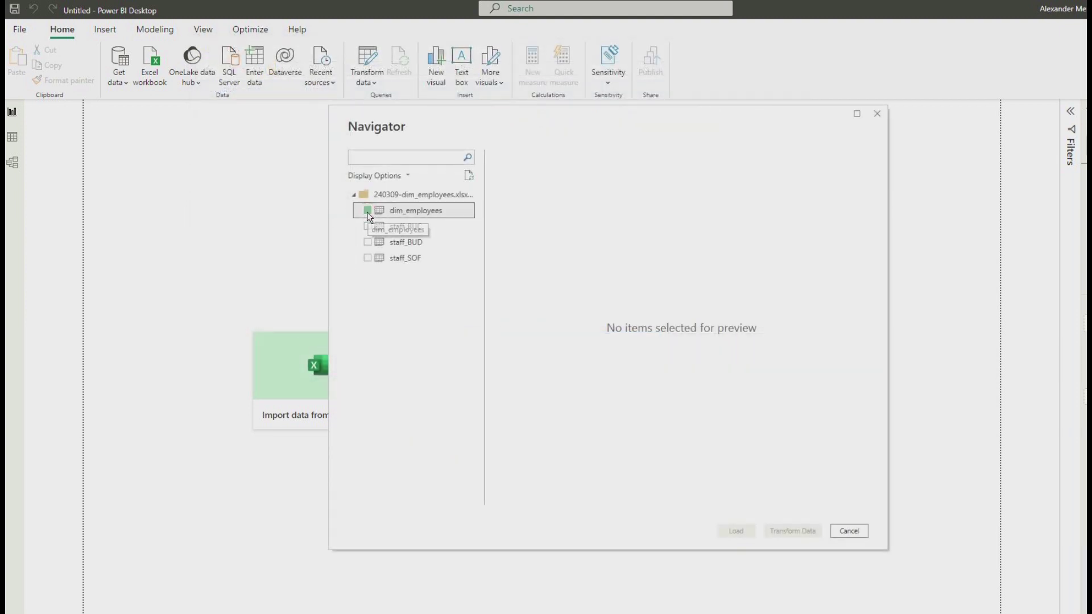
{"action": "left_click", "coordinate": [367, 211]}
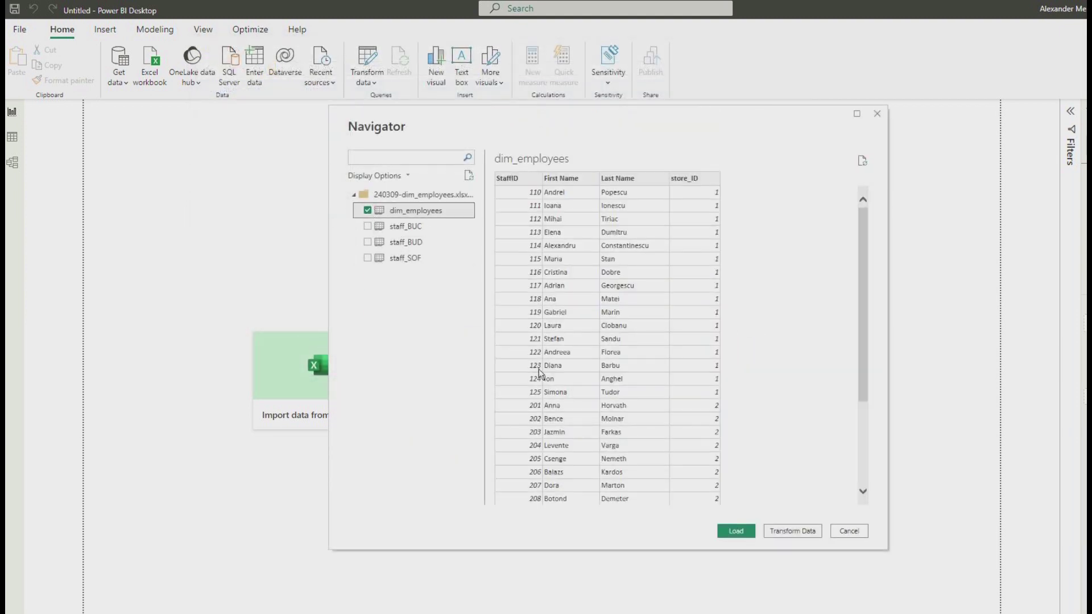
- Send dim_employees to the Power Query Editor with Transform Data
{"action": "left_click", "coordinate": [793, 531]}
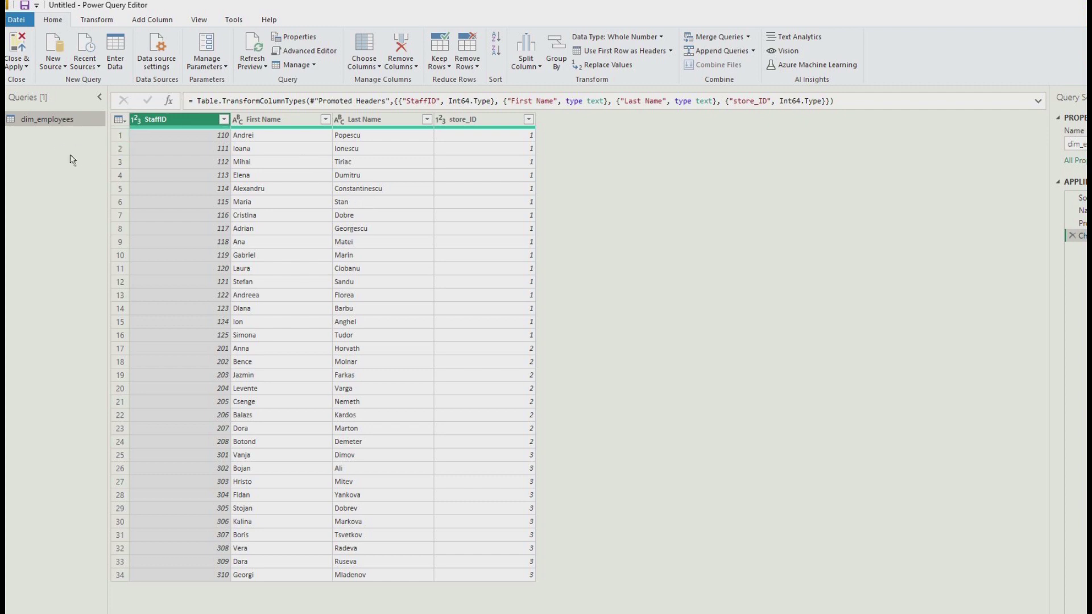
- Add the dim_products table from an Excel workbook as a new query
{"action": "left_click", "coordinate": [62, 71]}
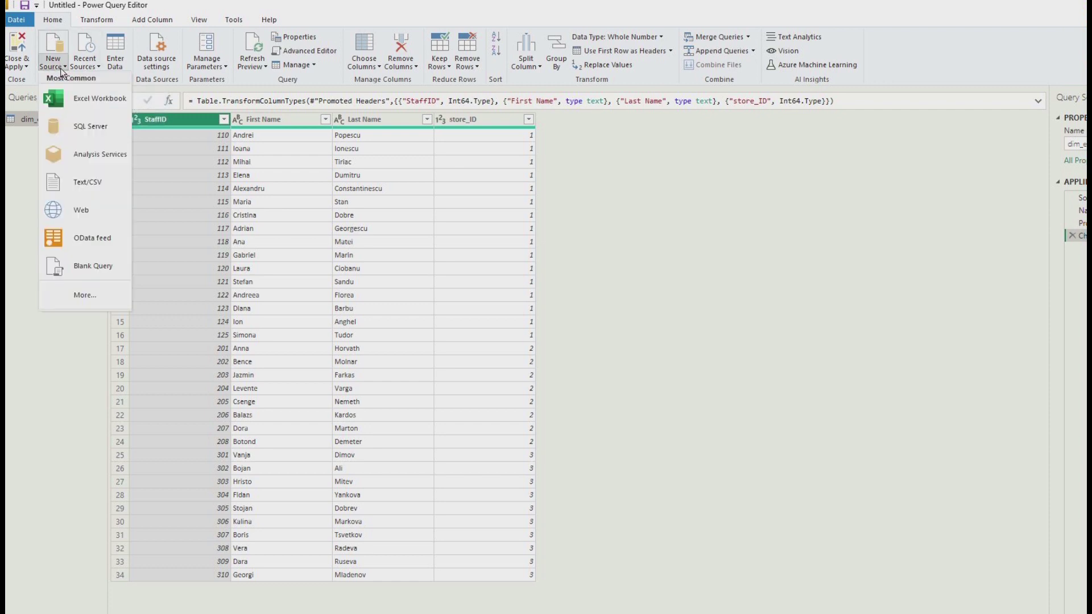
{"action": "left_click", "coordinate": [84, 104]}
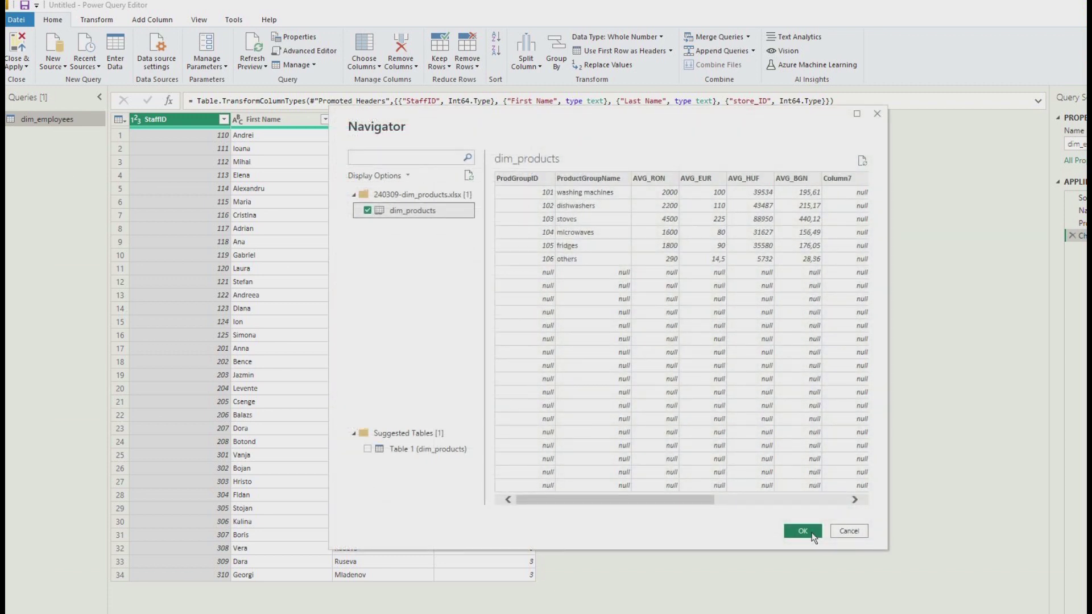
{"action": "left_click", "coordinate": [813, 535]}
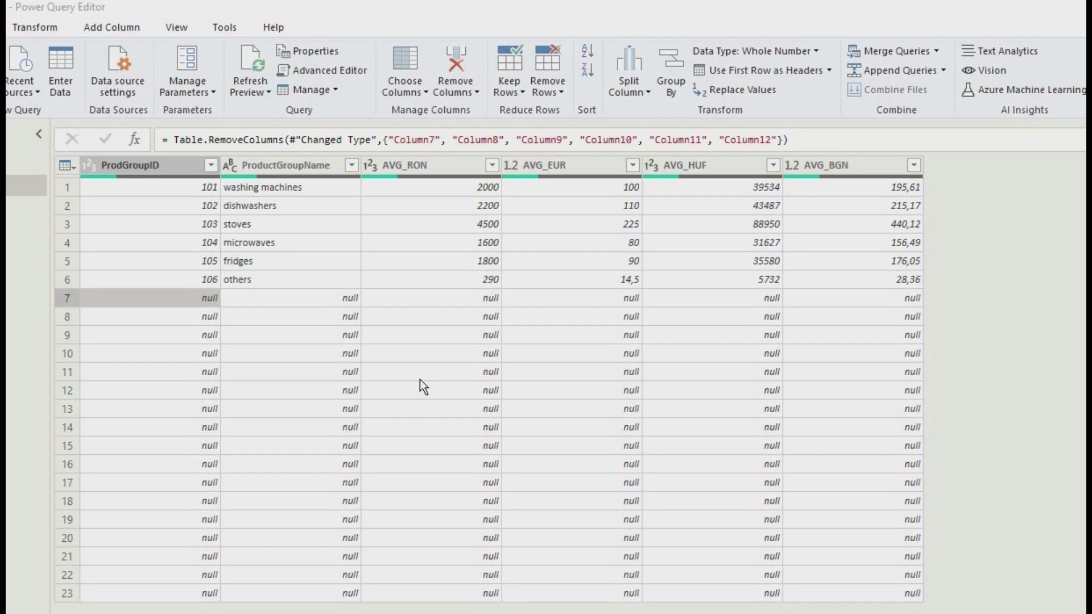
- Keep only the top 6 rows of dim_products
{"action": "left_click", "coordinate": [517, 92]}
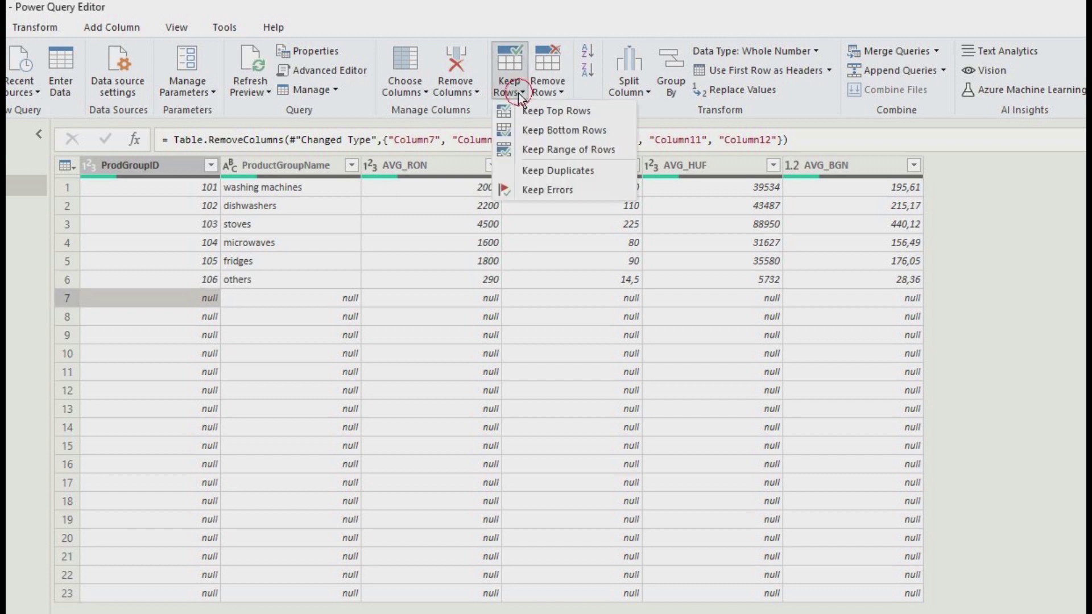
{"action": "left_click", "coordinate": [541, 111]}
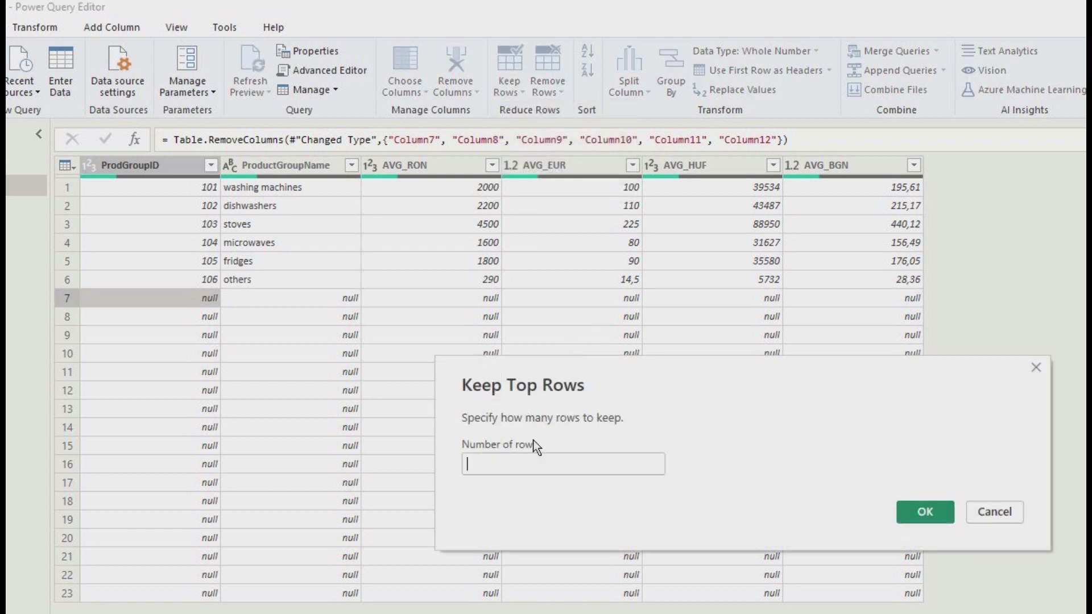
{"action": "type", "text": "6"}
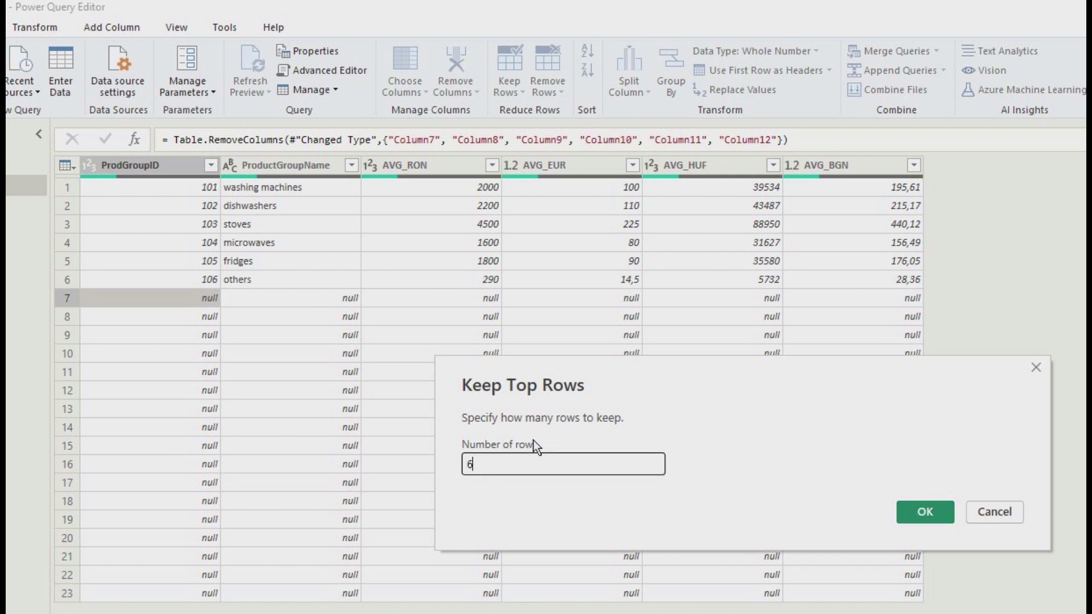
{"action": "left_click", "coordinate": [923, 511]}
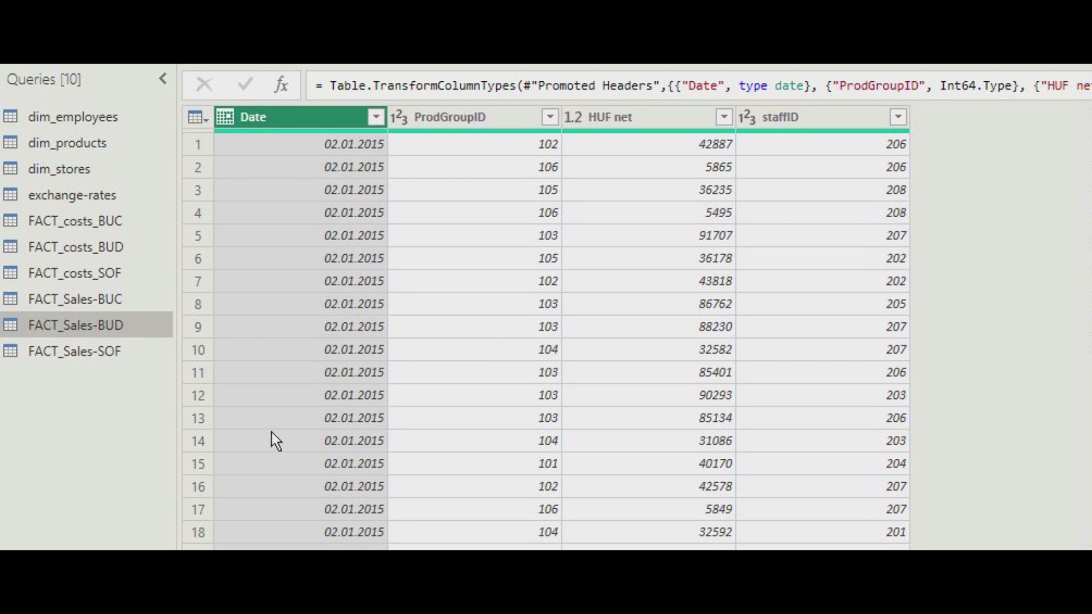
- Preview the FACT_Sales-BUC, FACT_Sales-BUD and FACT_Sales-SOF queries in turn
{"action": "left_click", "coordinate": [117, 300]}
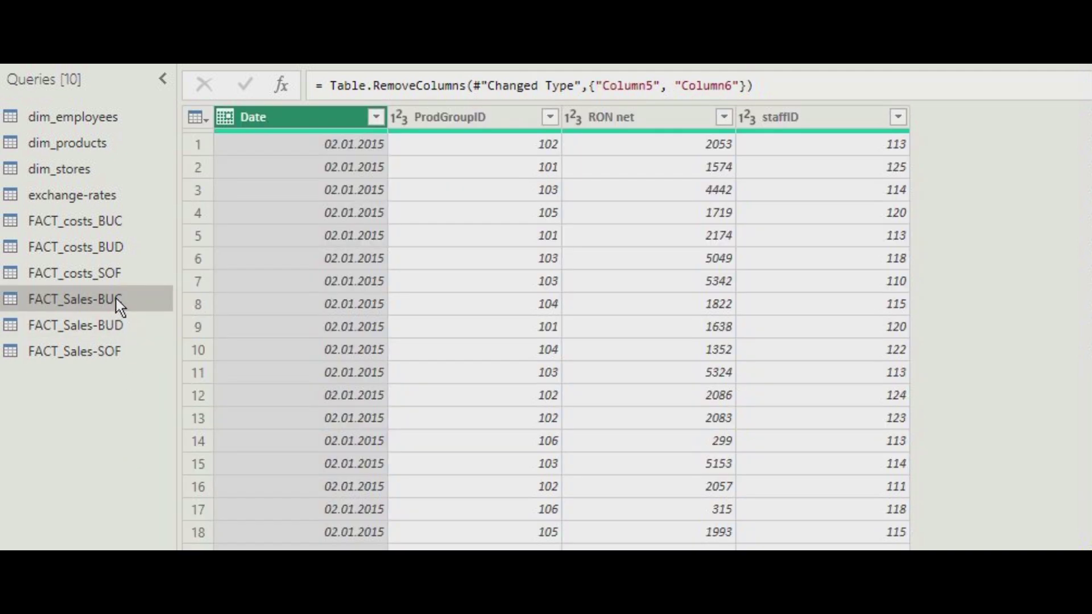
{"action": "left_click", "coordinate": [95, 330]}
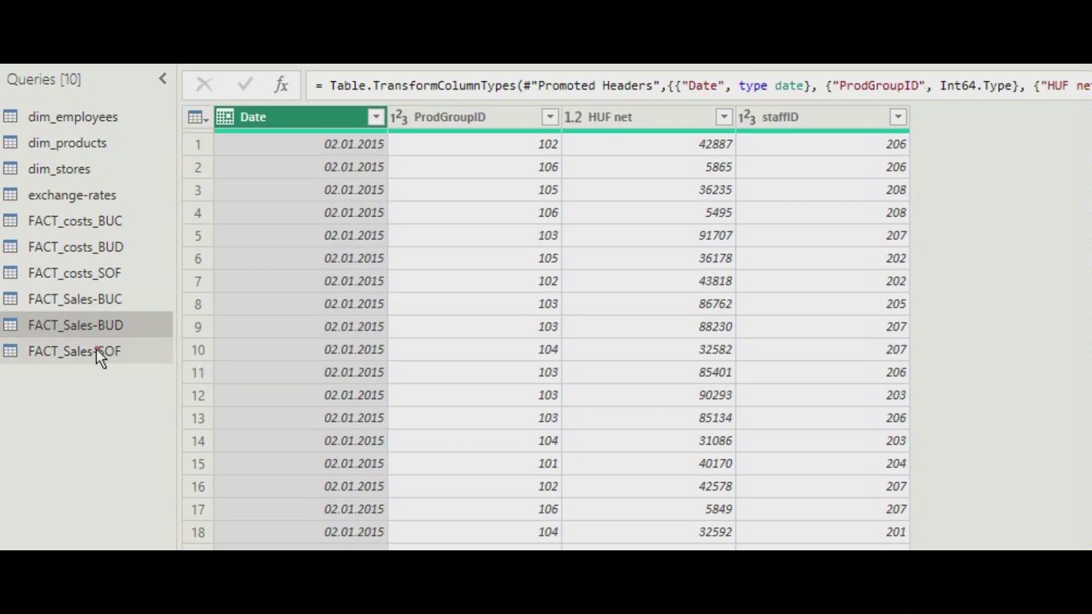
{"action": "left_click", "coordinate": [96, 350]}
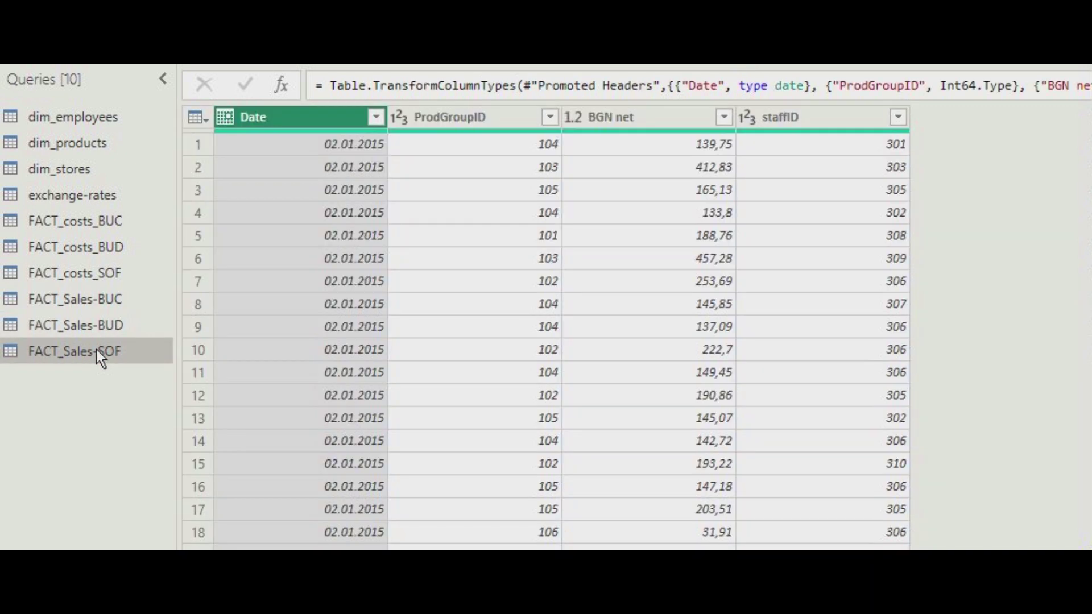